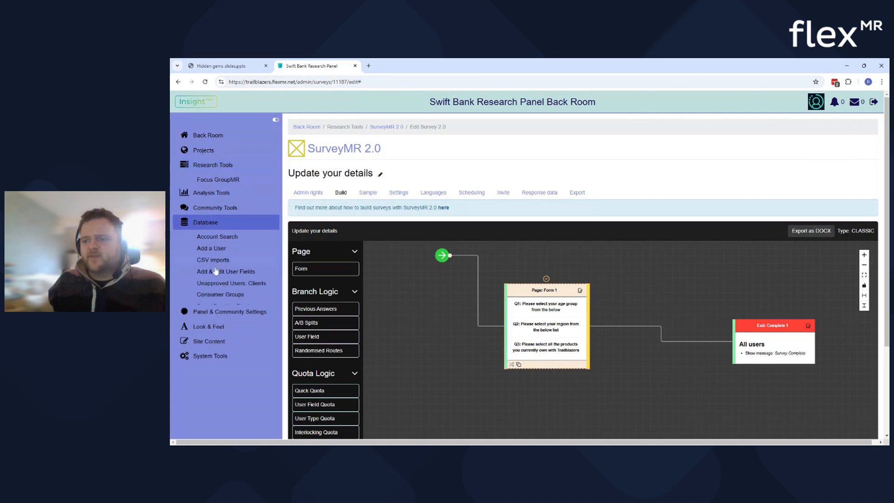
Examine the Products user field's list of values and its Multiple choice option, and close it without changes.
left_click(217, 258)
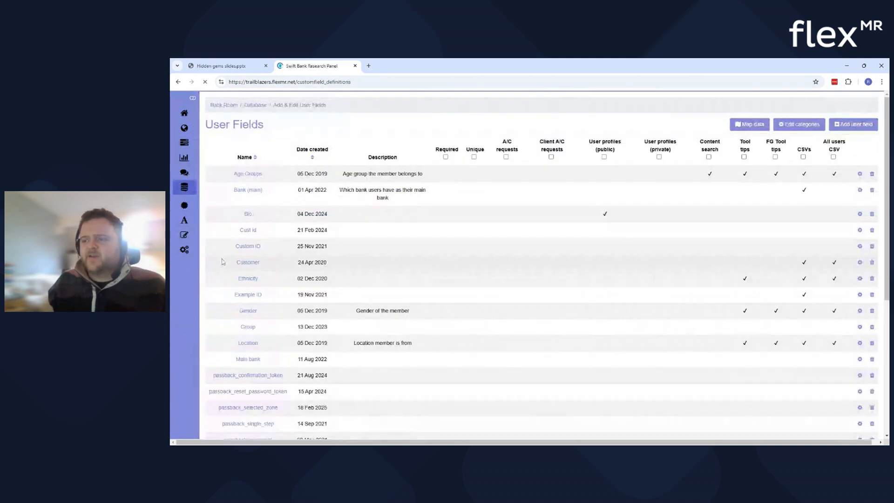
scroll(321, 286, "down", 15)
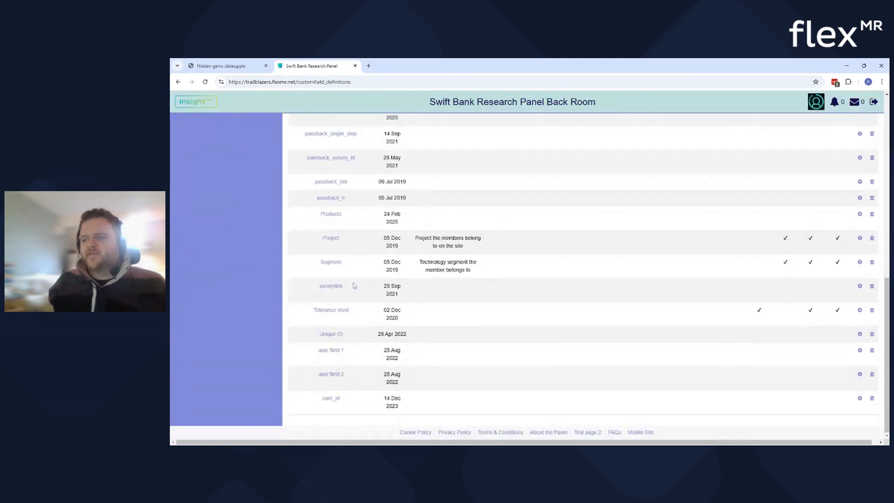
left_click(331, 214)
left_click_drag(521, 220, 522, 292)
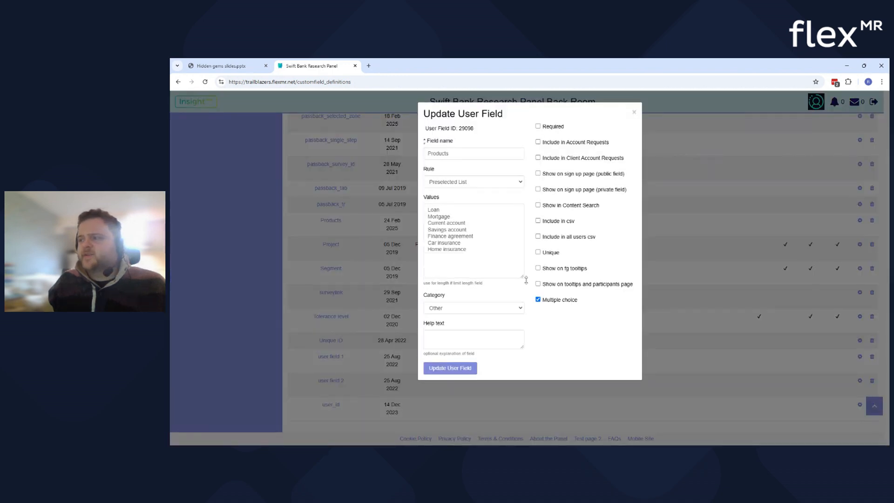
left_click_drag(466, 251, 427, 209)
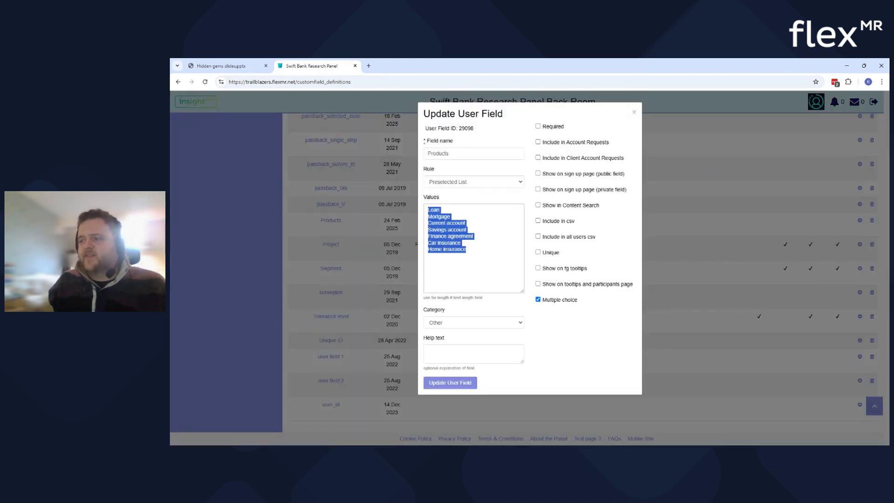
left_click(487, 266)
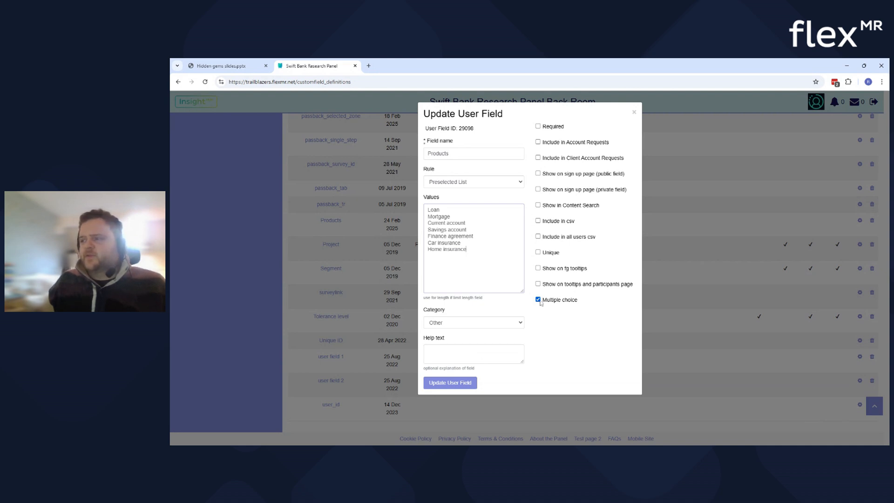
left_click(634, 113)
Add a new user field mapping titled "Test Title" from the user fields' data mapping page.
left_click_drag(890, 280, 887, 67)
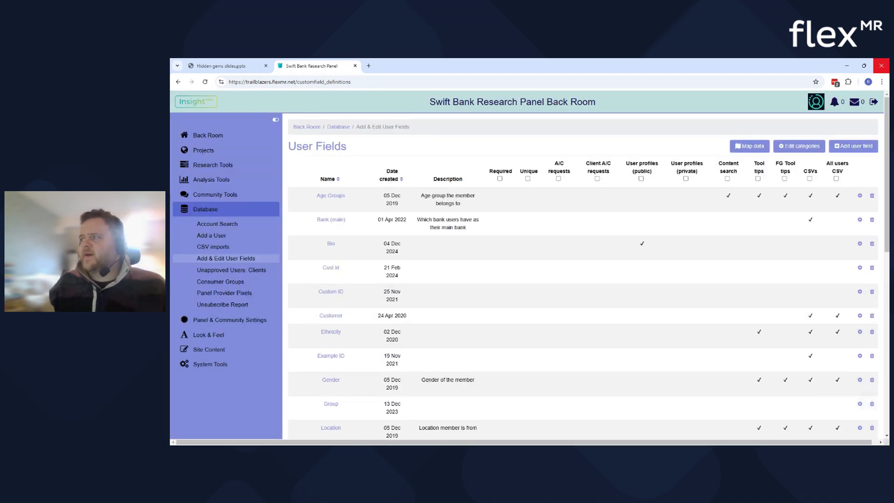
left_click(755, 147)
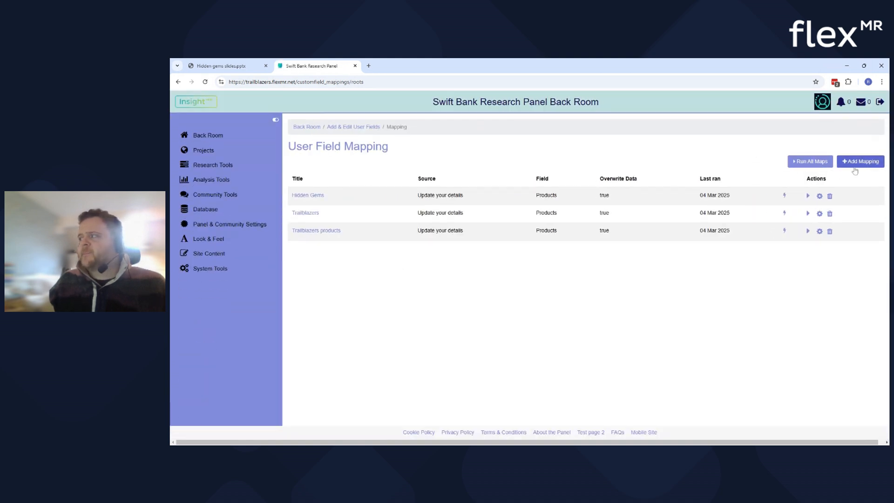
left_click(858, 163)
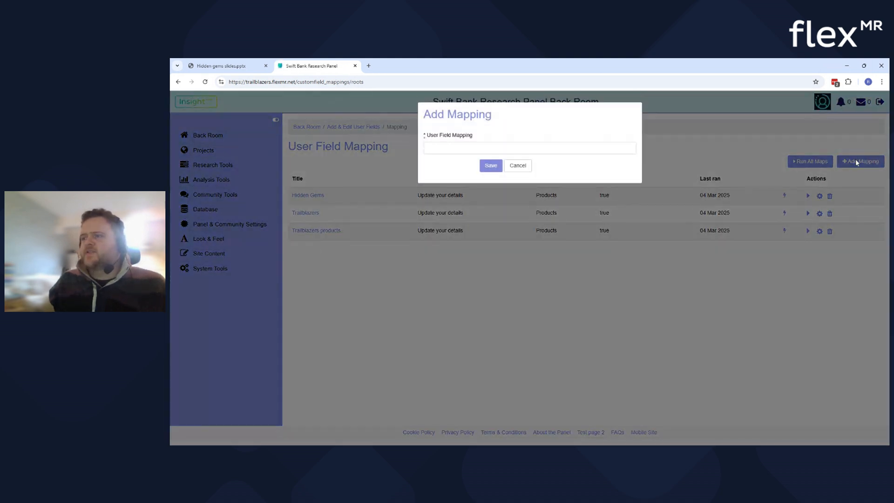
left_click(428, 148)
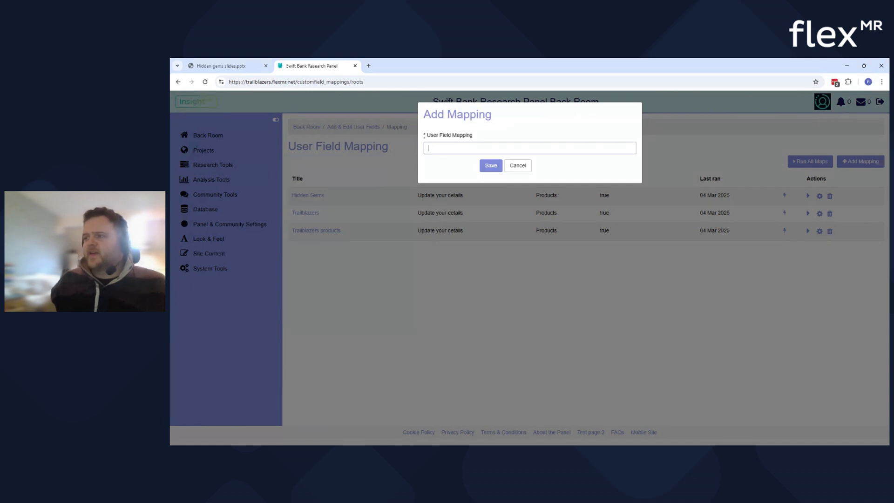
type("Test Title")
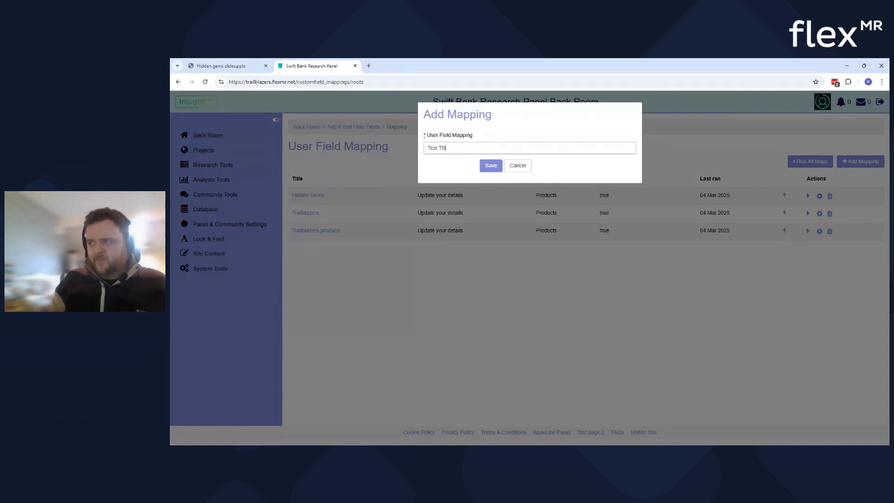
left_click(494, 167)
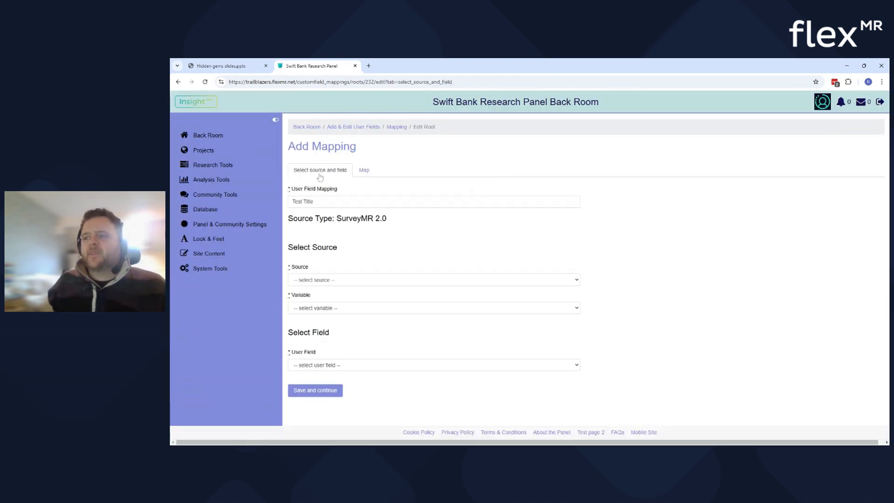
Set the mapping's source to "Update your details", variable to Q3 about products currently owned and user field to Products, and save.
left_click(323, 280)
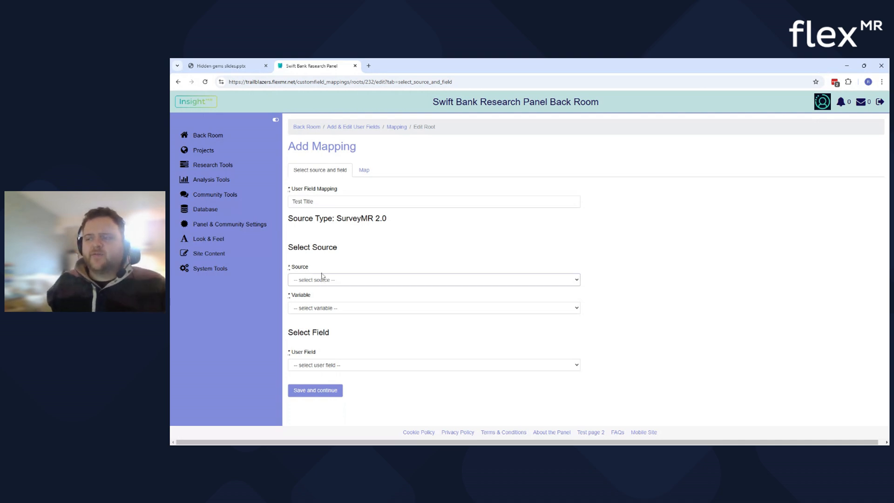
left_click(326, 313)
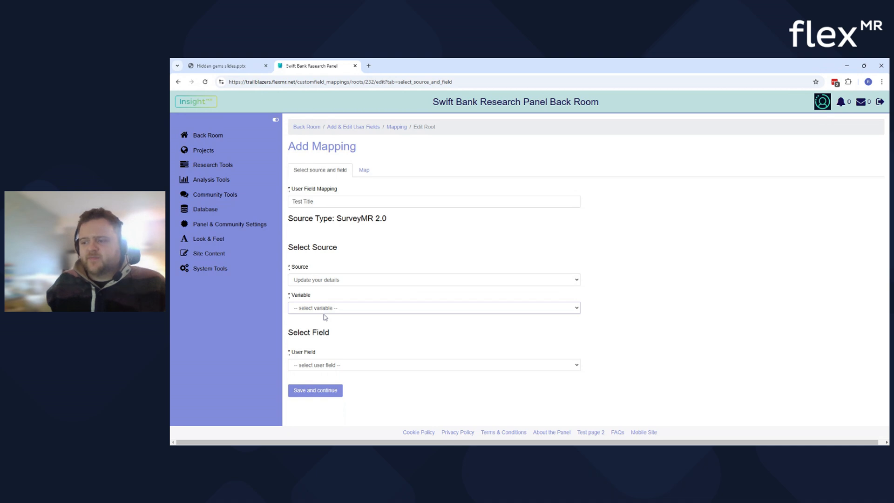
left_click(339, 347)
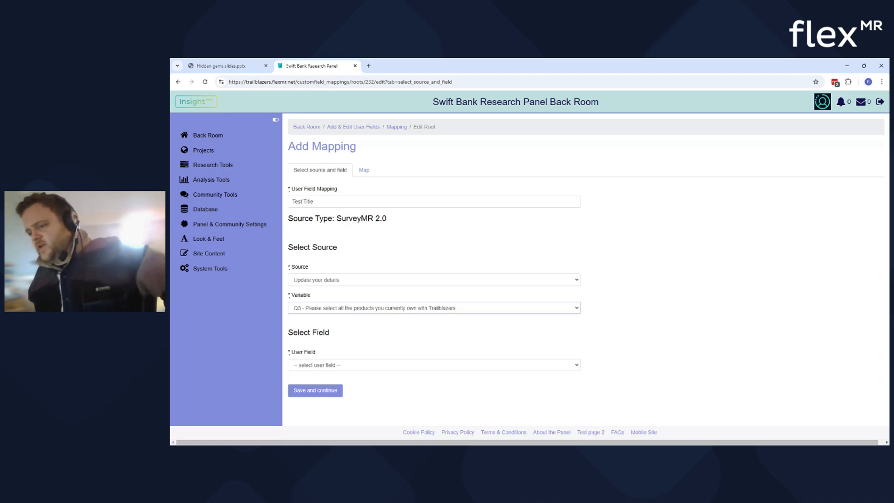
left_click(319, 366)
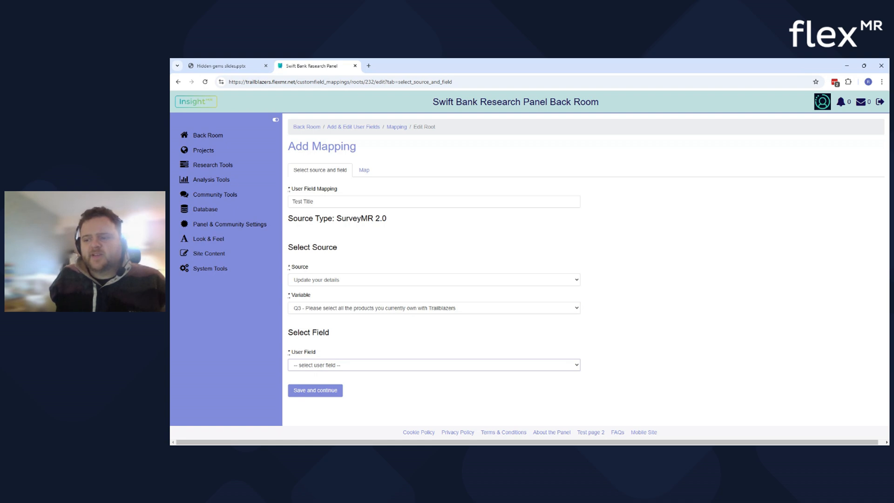
key("Down")
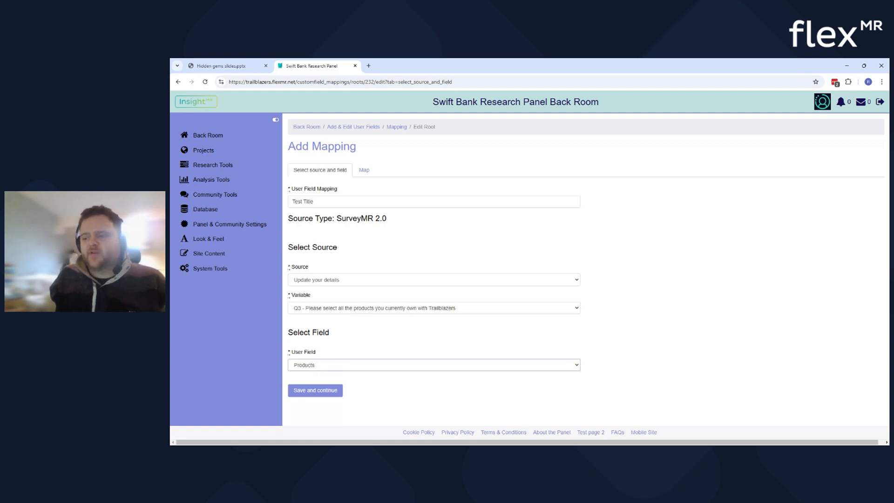
left_click(319, 393)
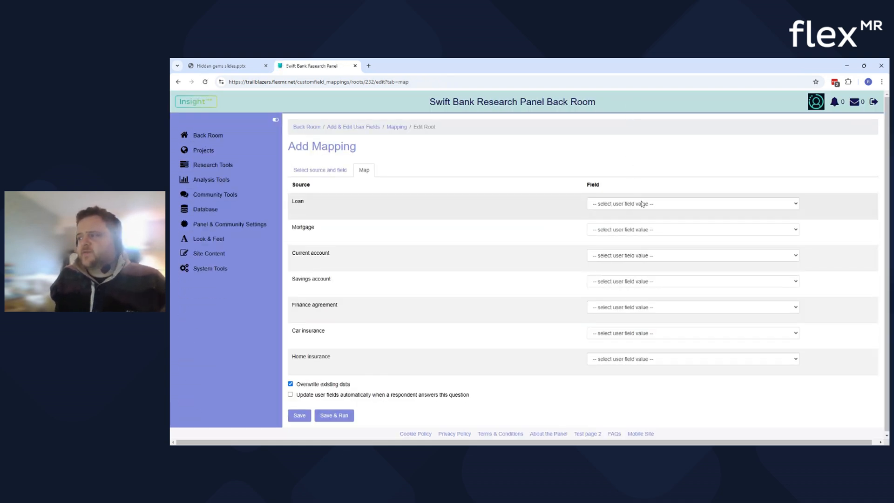
Map all seven survey answers, from Loan through Home insurance, to the user field values with the same names.
left_click(642, 203)
left_click(643, 214)
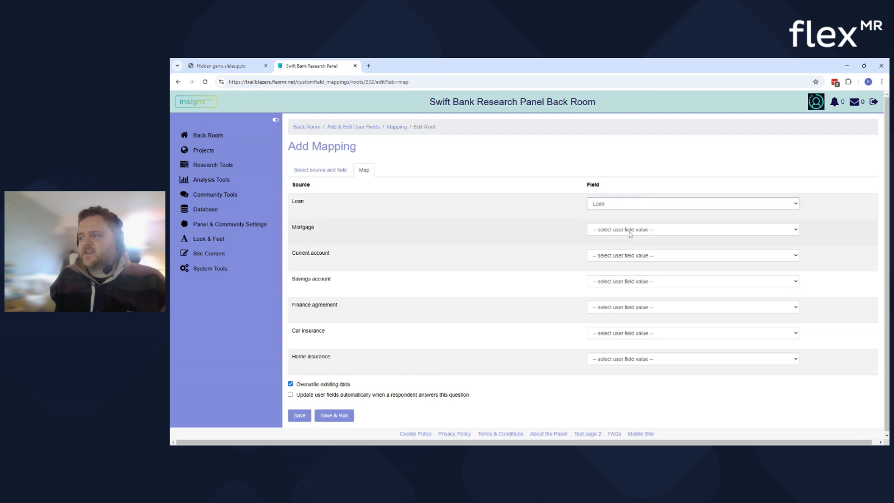
left_click(626, 235)
left_click(614, 247)
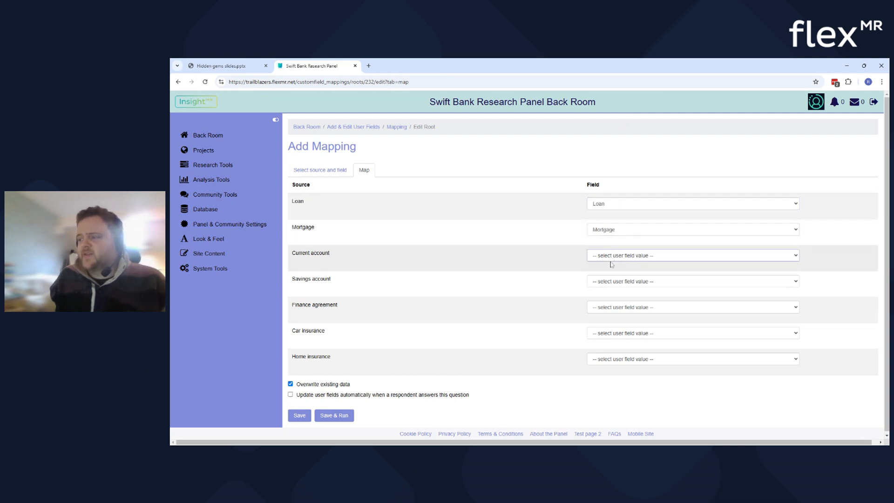
left_click(615, 306)
left_click(612, 285)
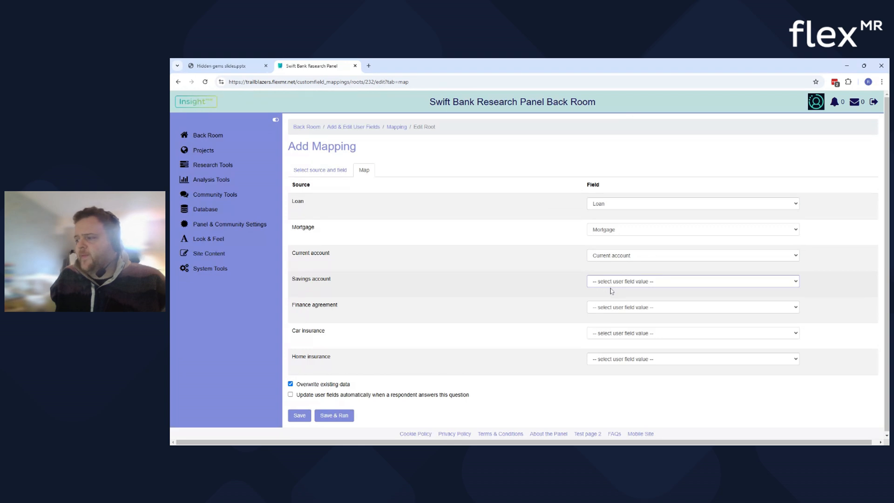
left_click(615, 311)
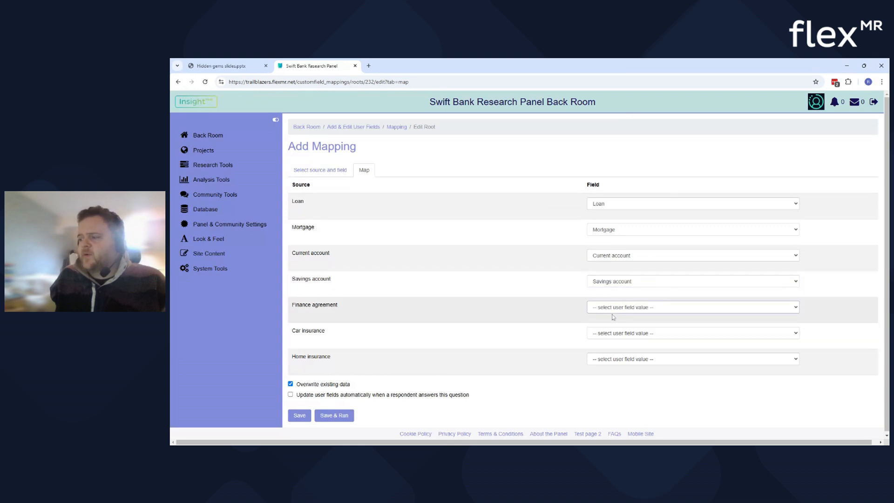
left_click(612, 363)
left_click(614, 333)
left_click(613, 407)
left_click(617, 361)
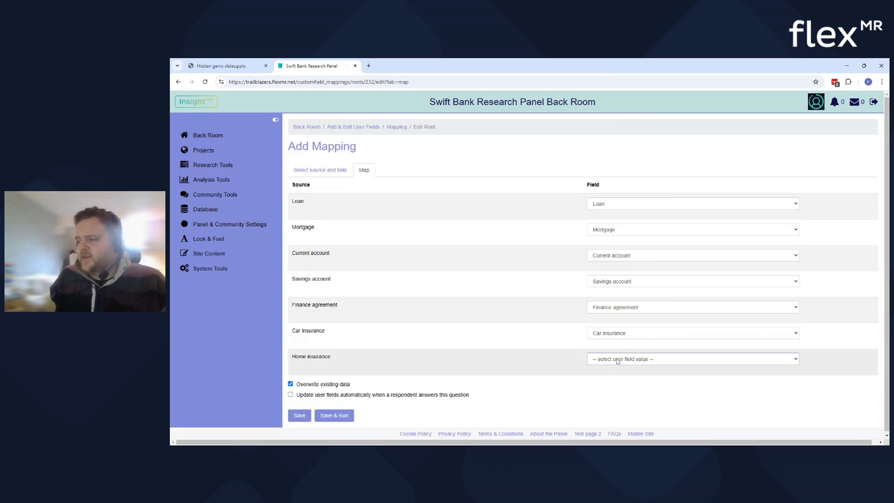
left_click(619, 353)
Enable automatic user field updates when a respondent answers the question, and save and run the mapping.
left_click(291, 385)
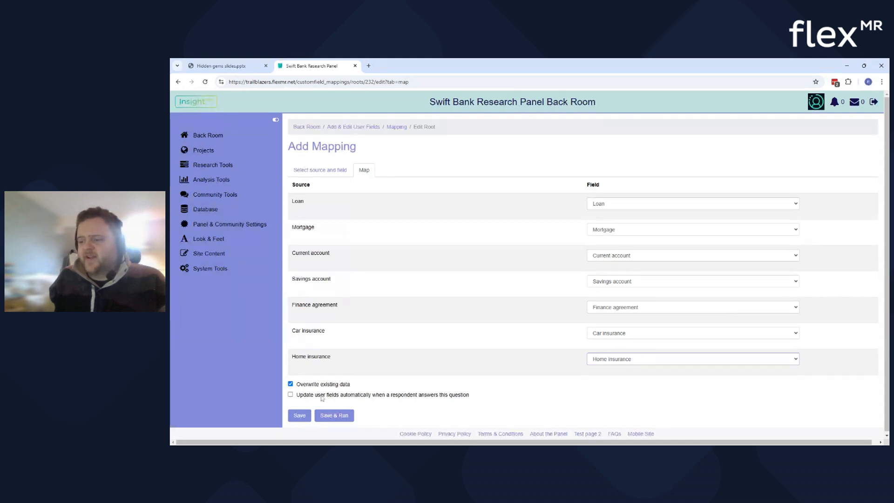
left_click(292, 395)
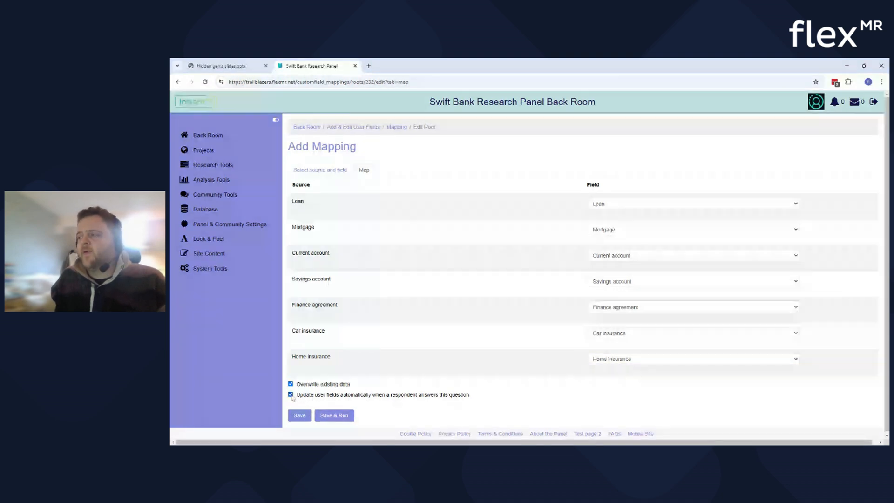
left_click(342, 416)
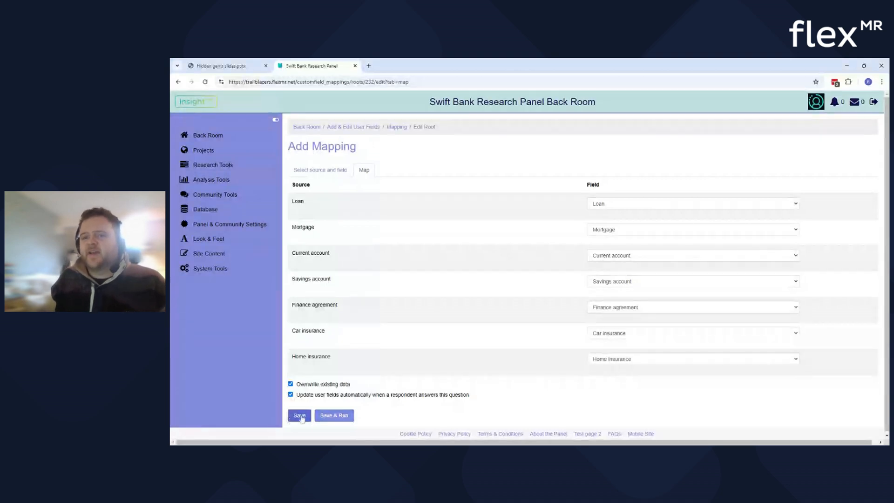
left_click(332, 421)
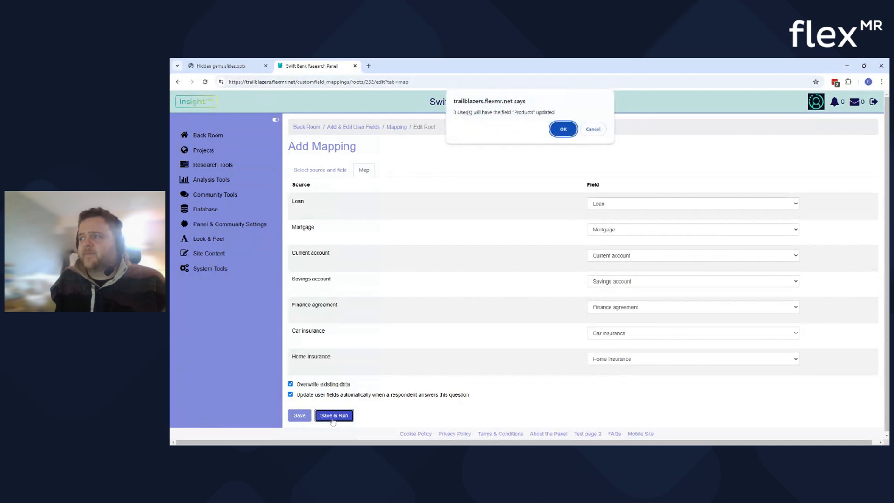
left_click(563, 130)
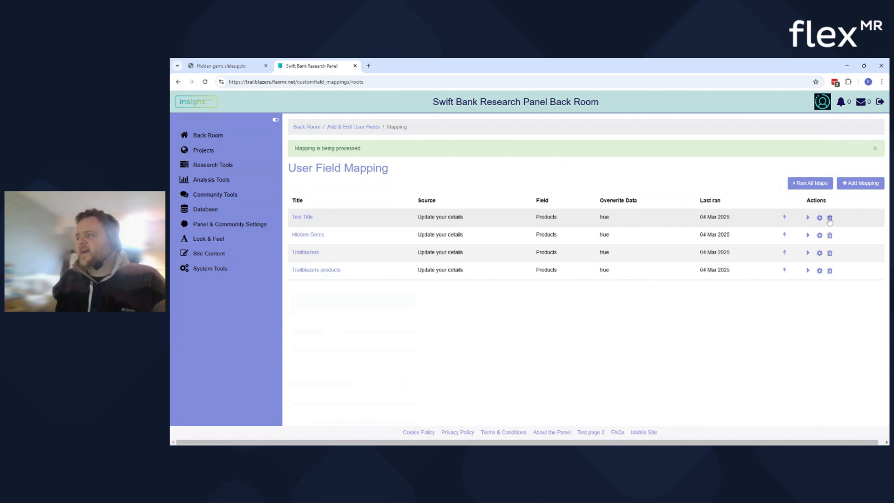
Delete the "Trailblazers products" mapping from the user field mapping list.
left_click(830, 271)
left_click(563, 128)
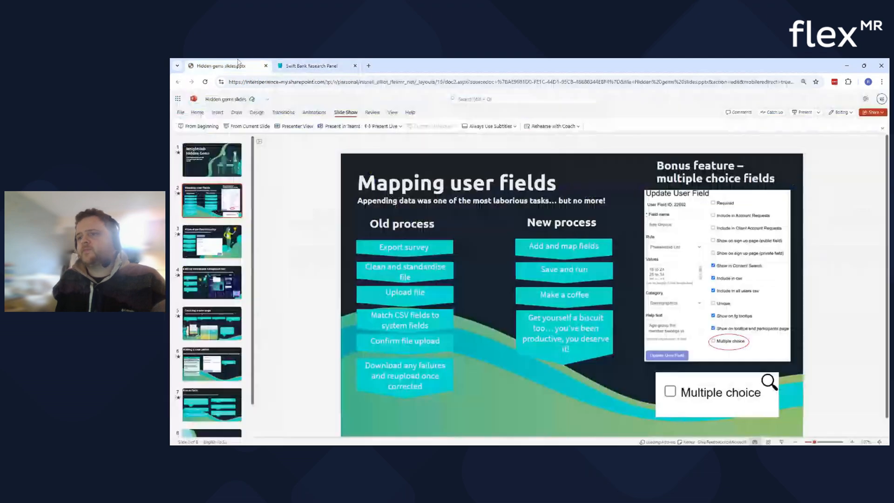
Switch to the Hidden gems slides in PowerPoint and present the "Prize draw functionality" slide, then leave the slide show.
left_click(219, 66)
left_click(231, 243)
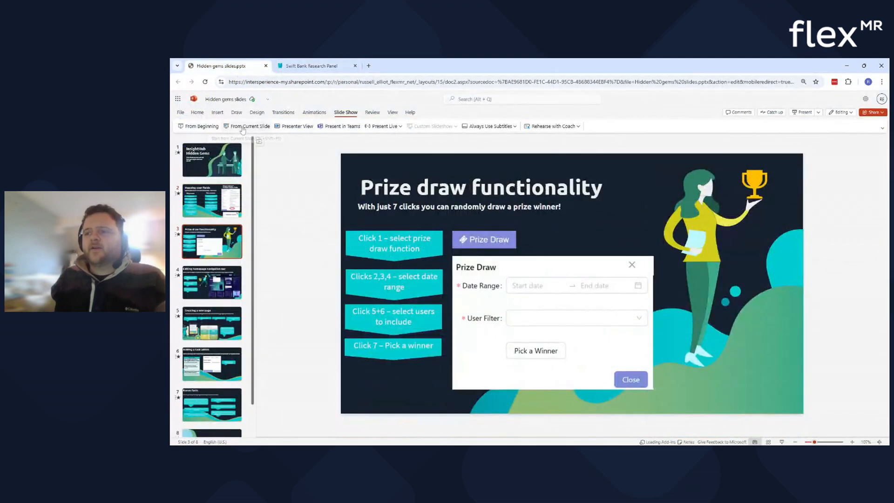
left_click(246, 126)
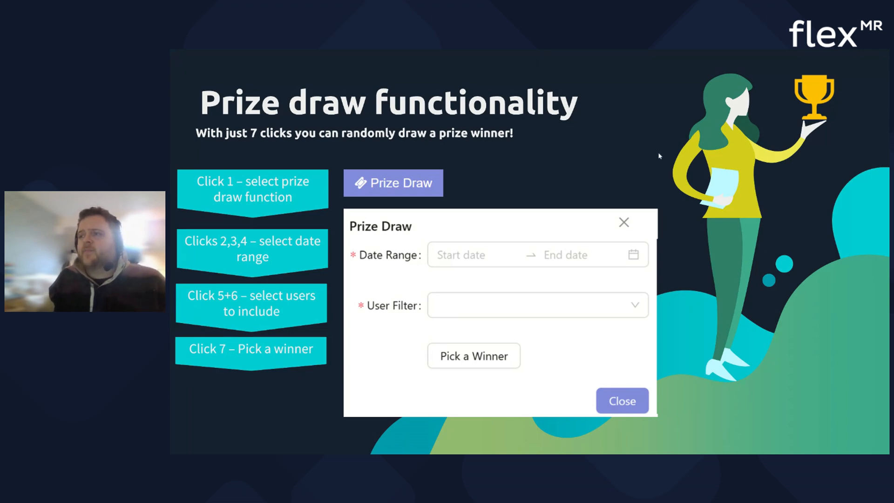
key("Escape")
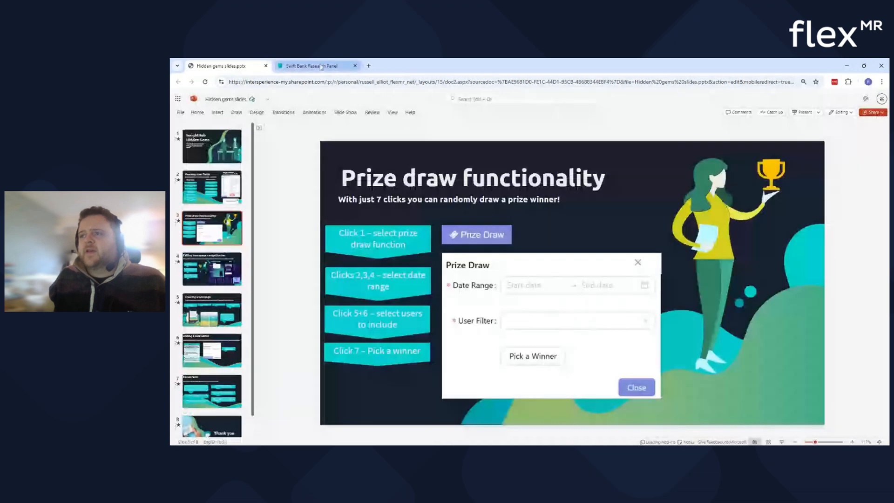
Switch to the Swift Bank Research Panel Back Room and open the prize draw from the reward points list.
left_click(321, 67)
left_click(227, 226)
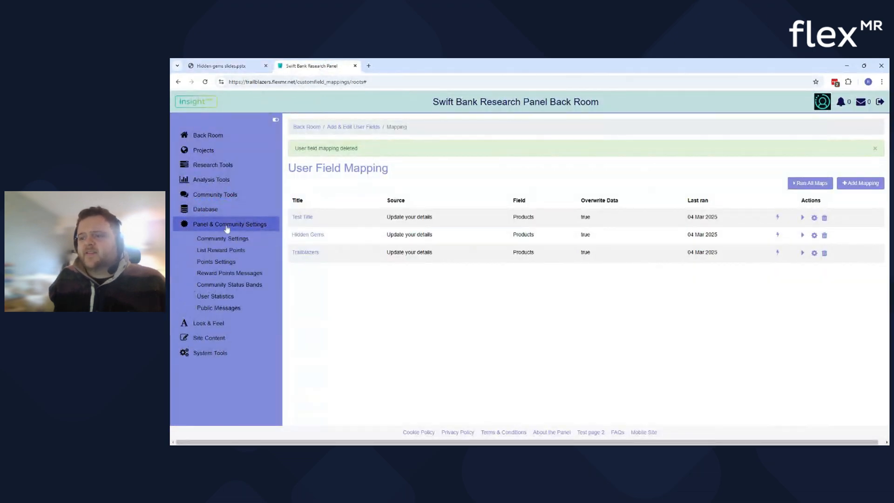
left_click(232, 250)
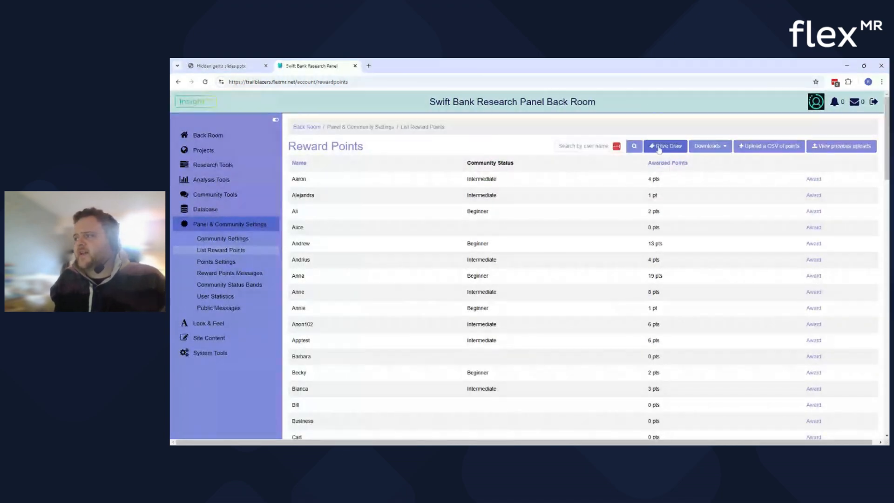
left_click(659, 149)
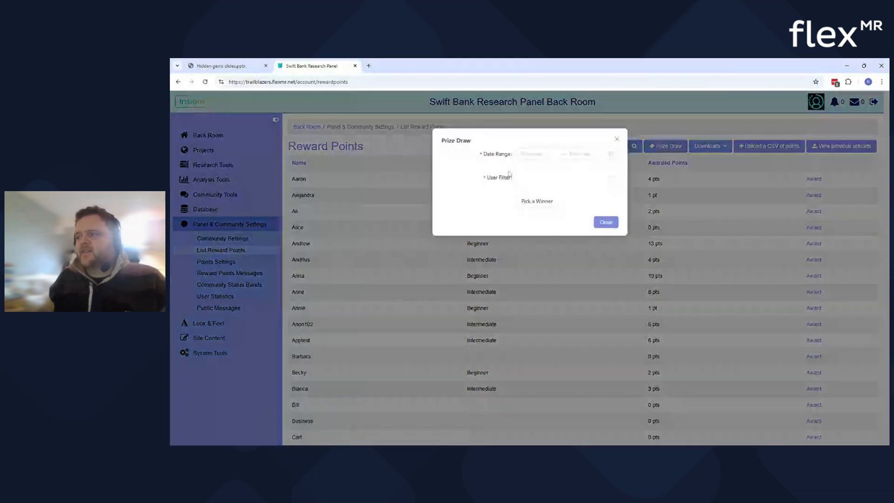
Set the prize draw's date range from 2025-01-01 to 2025-03-04.
left_click(523, 155)
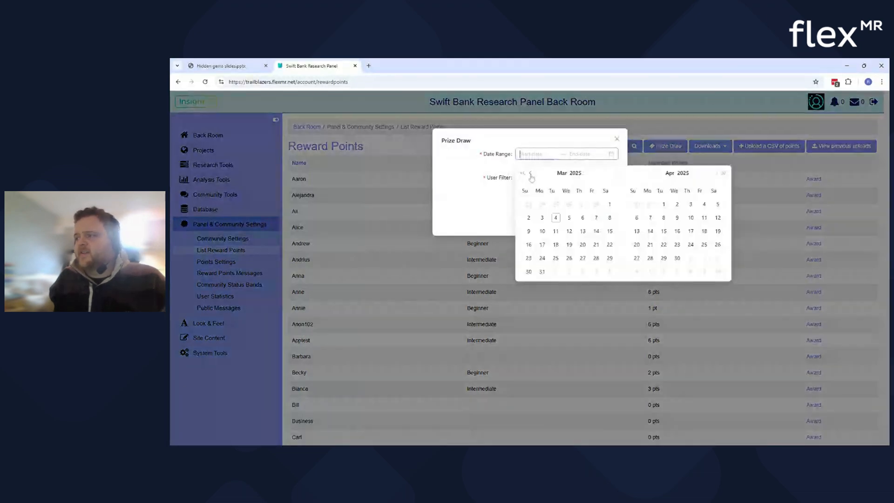
left_click(531, 173)
left_click(569, 204)
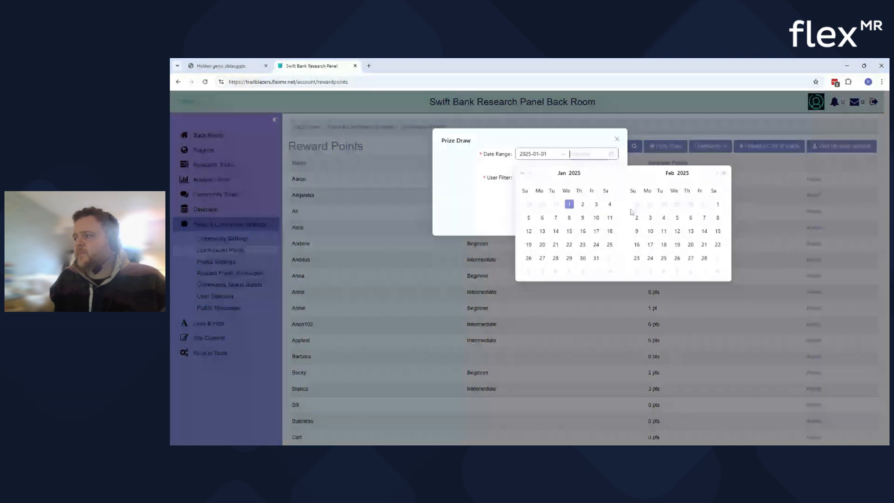
left_click(716, 173)
left_click(663, 218)
Set the prize draw's user filter to All Users, pick a winner, and close the prize draw.
left_click(522, 178)
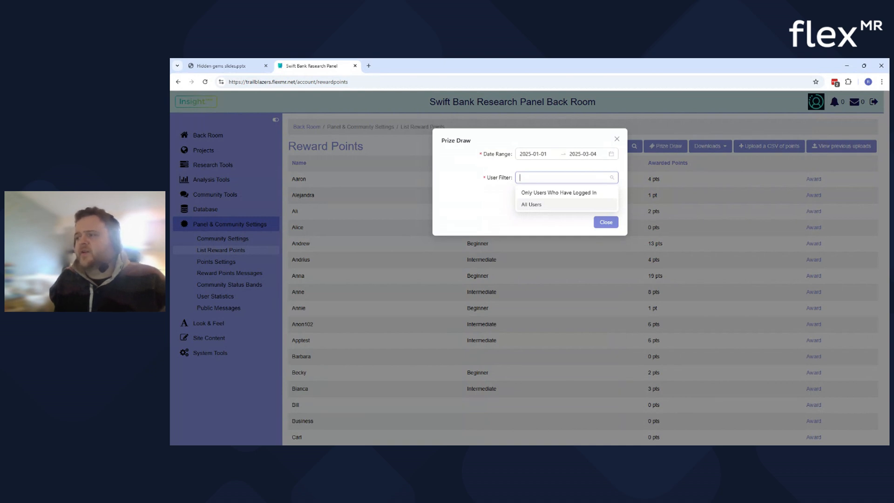
left_click(550, 194)
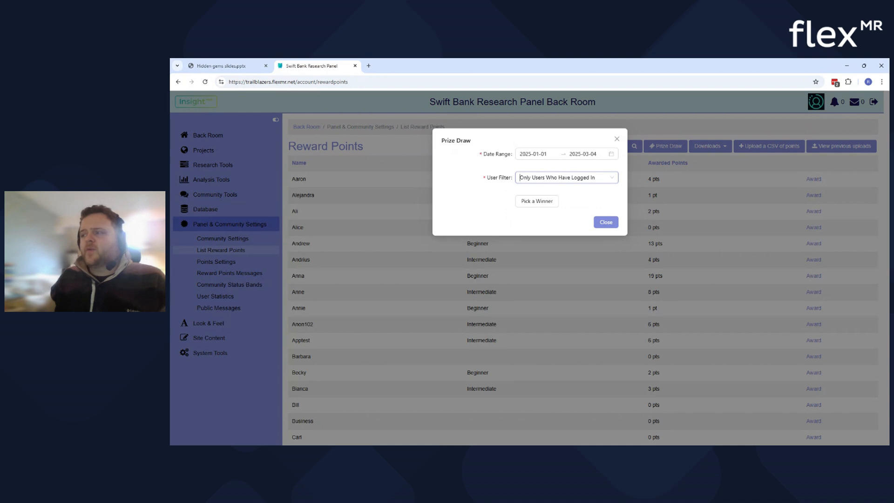
left_click(545, 205)
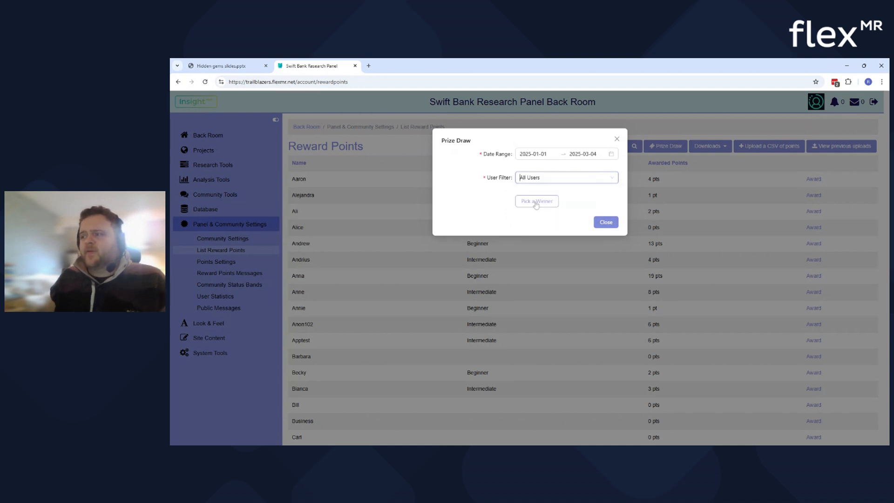
left_click(536, 203)
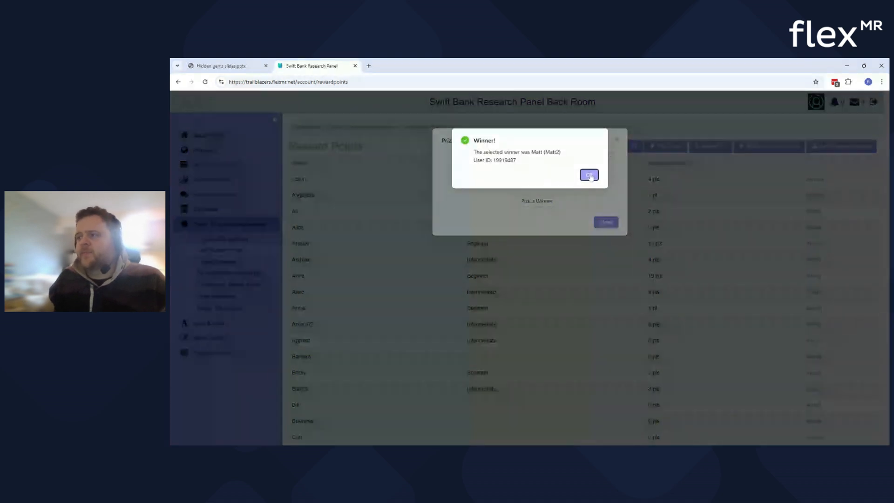
left_click(589, 175)
left_click(617, 139)
Switch to the Hidden gems slides in PowerPoint and present the "Editing homepage navigation bar" slide, then leave the slide show.
left_click(221, 66)
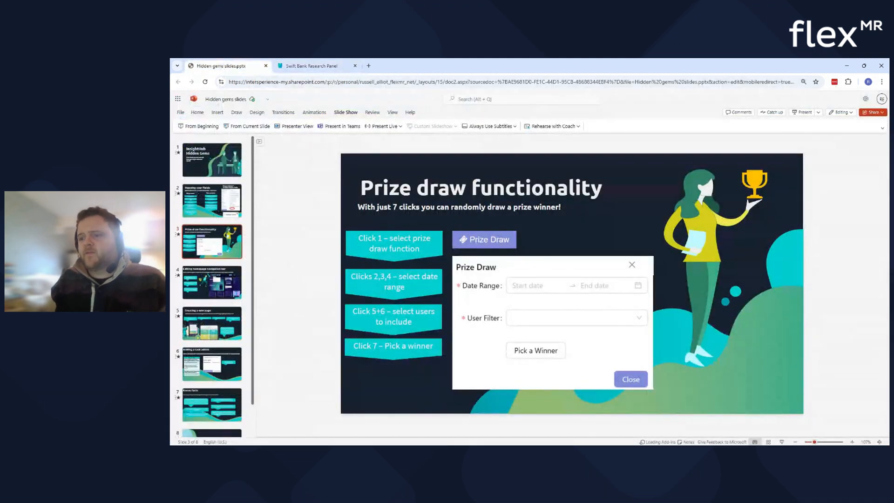
key("Down")
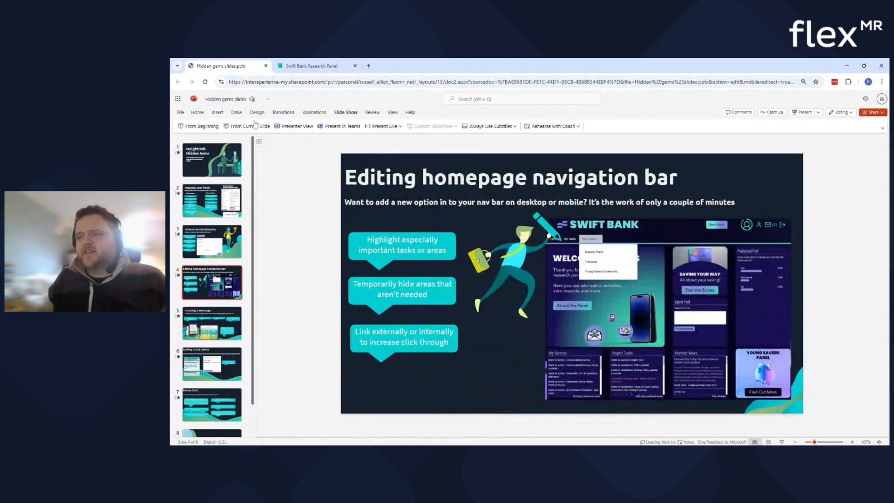
left_click(246, 126)
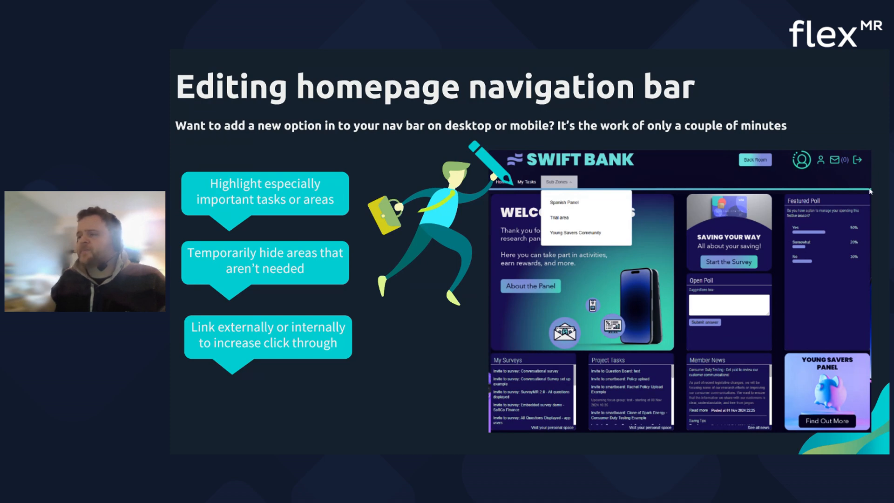
key("Escape")
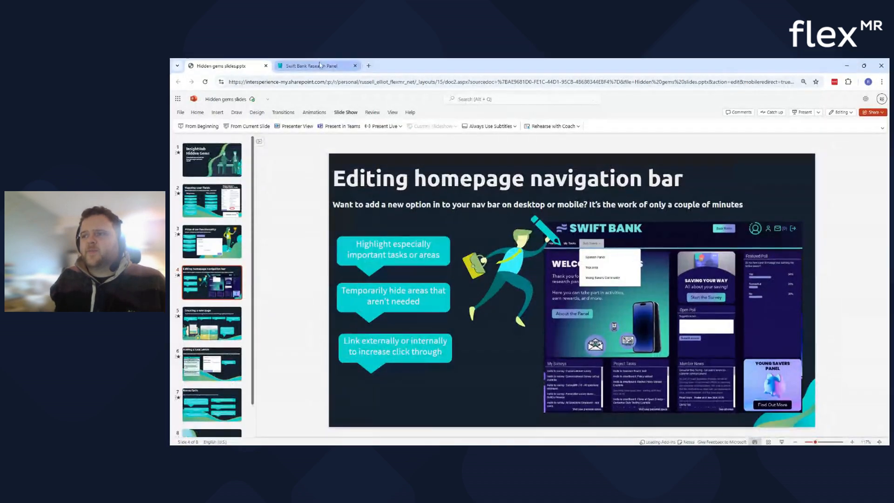
Switch to the research panel's homepage at trailblazers.flexmr.net and look at the Sub Zones and Test entries in its navigation bar.
left_click(320, 66)
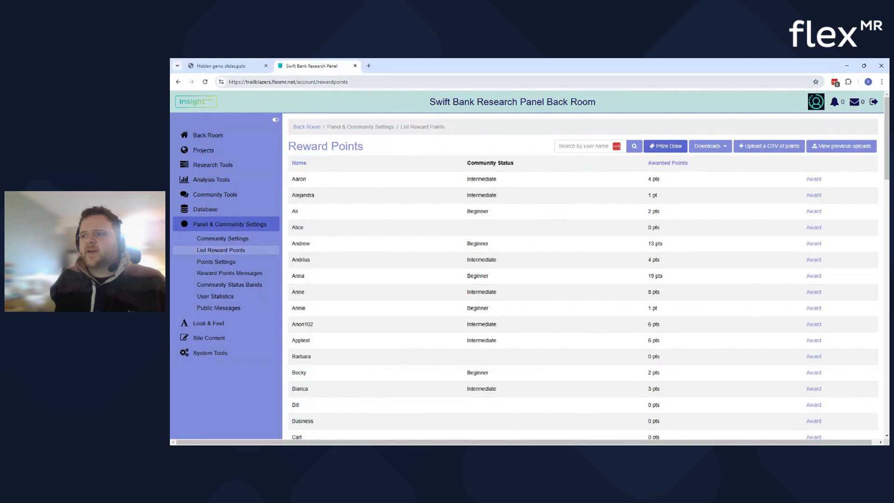
left_click_drag(295, 81, 349, 82)
key("BackSpace")
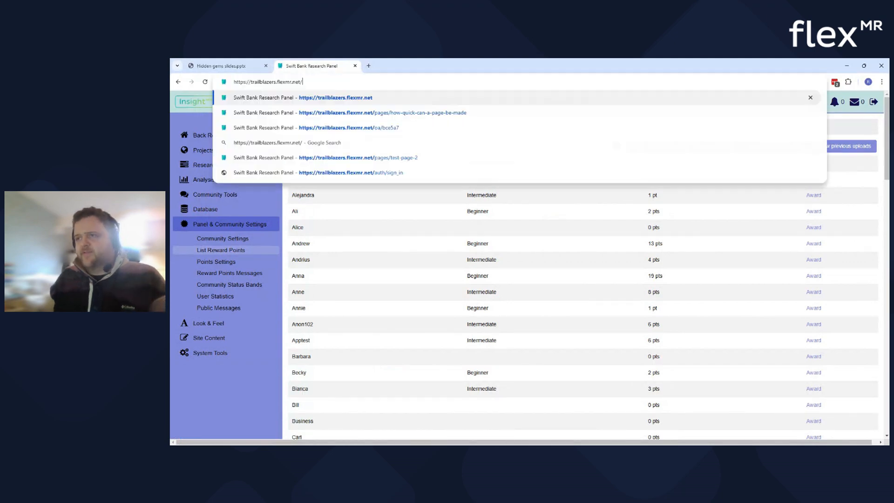
key("Return")
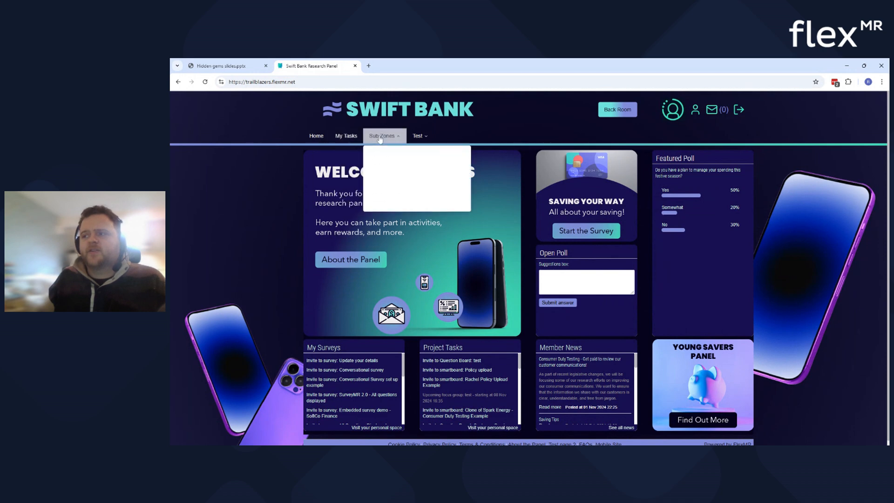
mouse_move(416, 140)
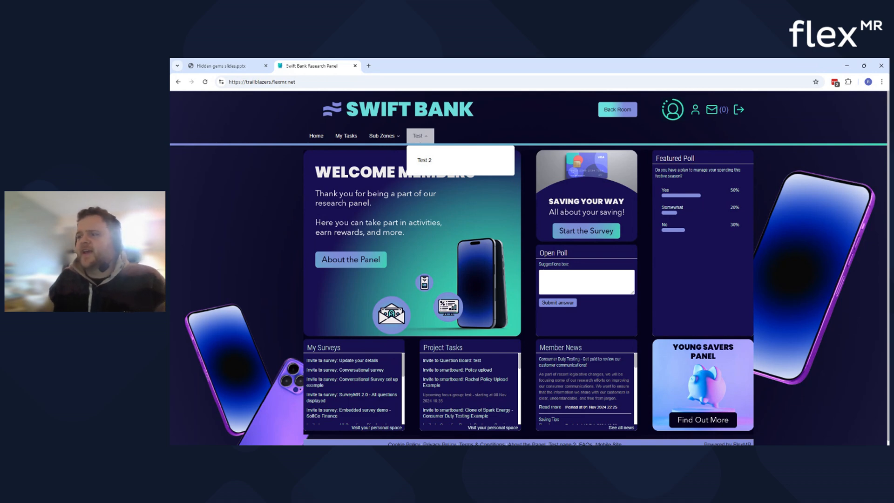
Open the desktop navigation settings in the Back Room and review the list of navigation items.
left_click(616, 110)
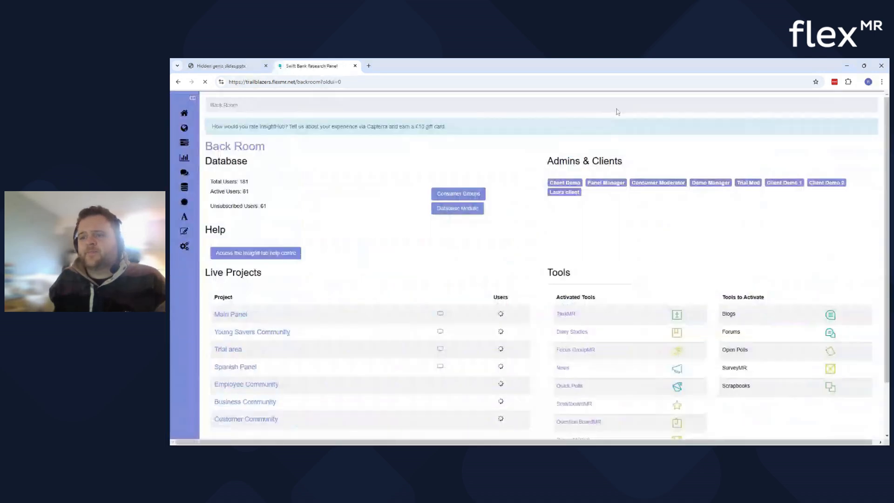
left_click(223, 253)
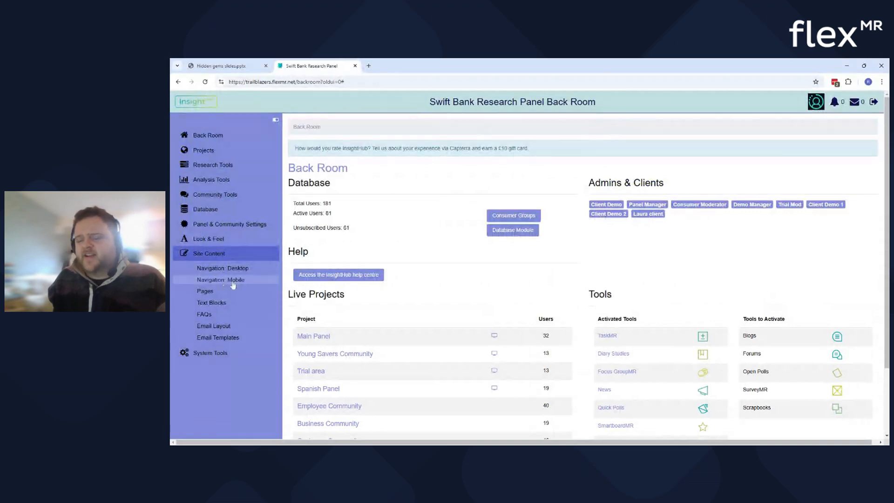
left_click(234, 270)
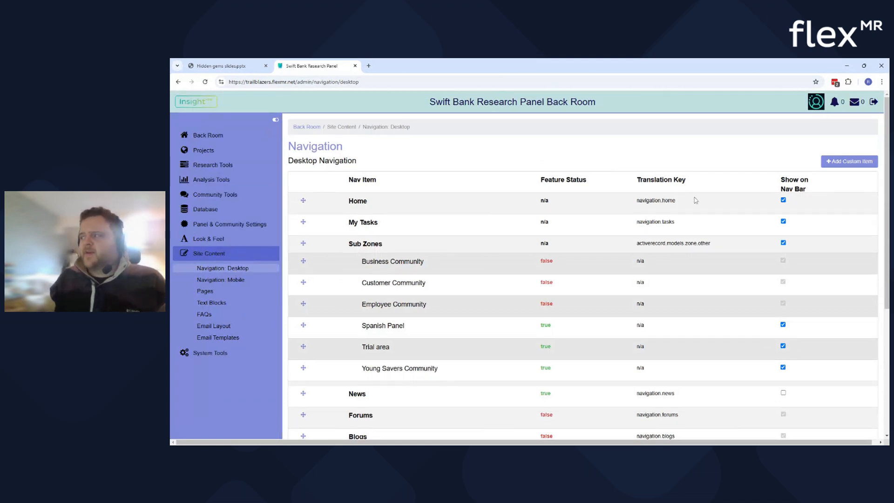
scroll(728, 325, "down", 1)
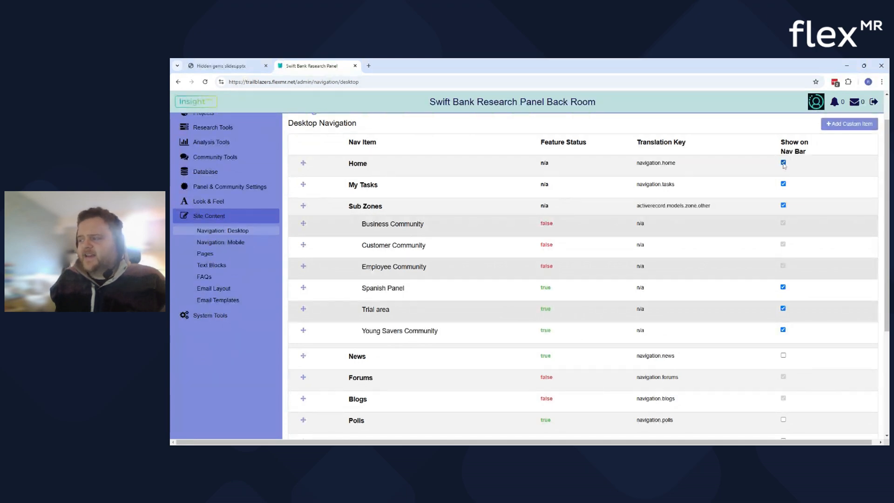
scroll(779, 326, "down", 3)
scroll(784, 335, "up", 4)
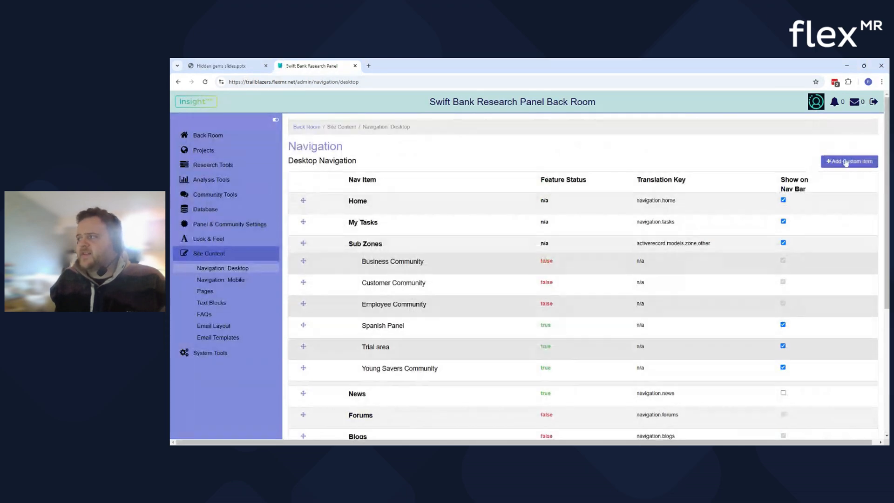
left_click(846, 163)
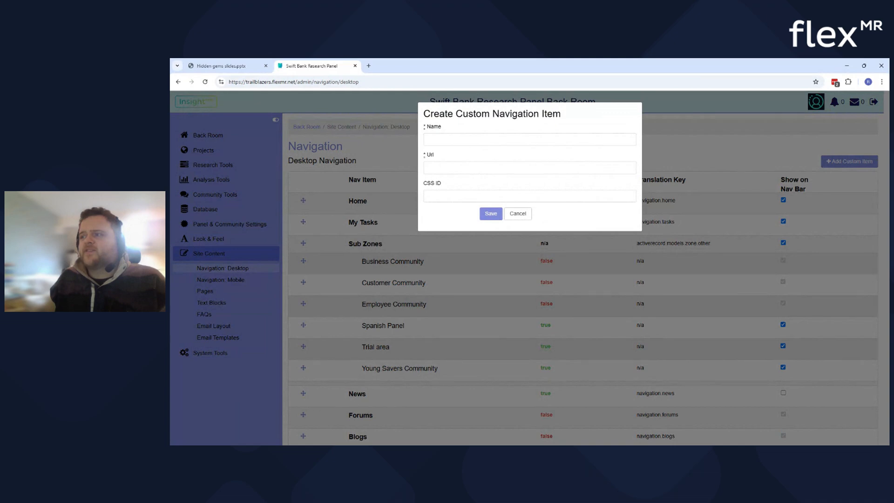
left_click(530, 139)
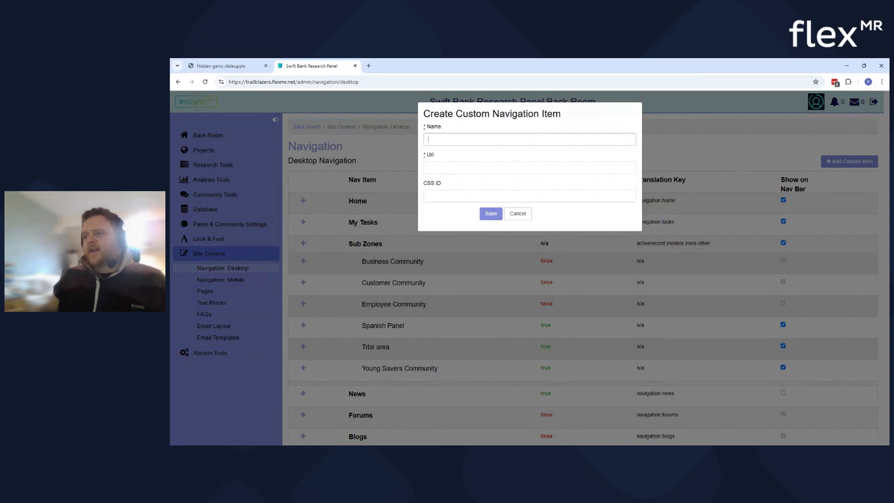
type("Custom menu")
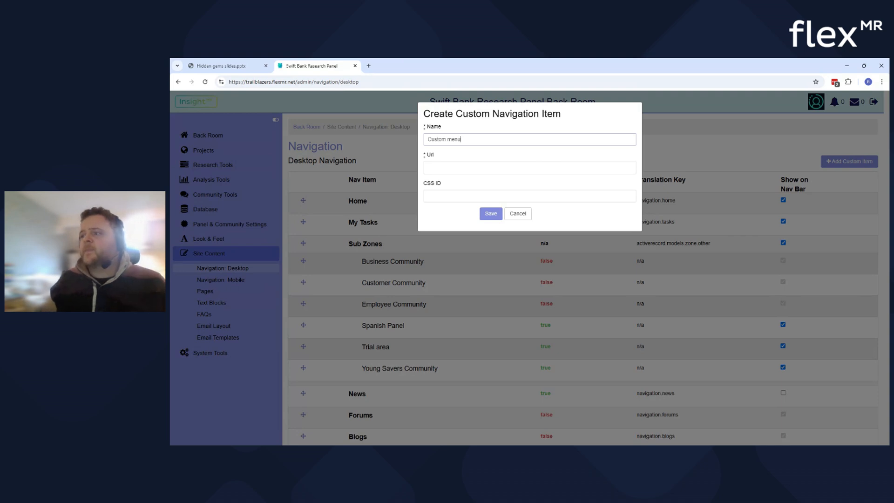
left_click(476, 164)
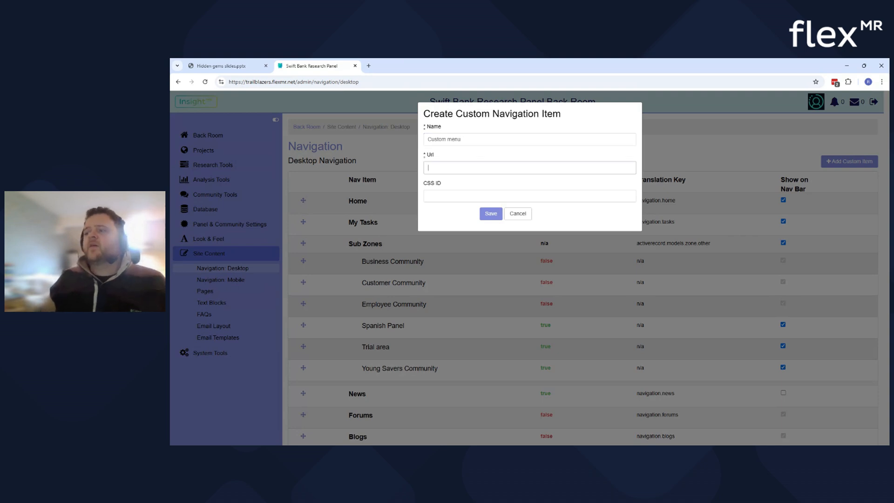
left_click(299, 82)
key("ctrl+c")
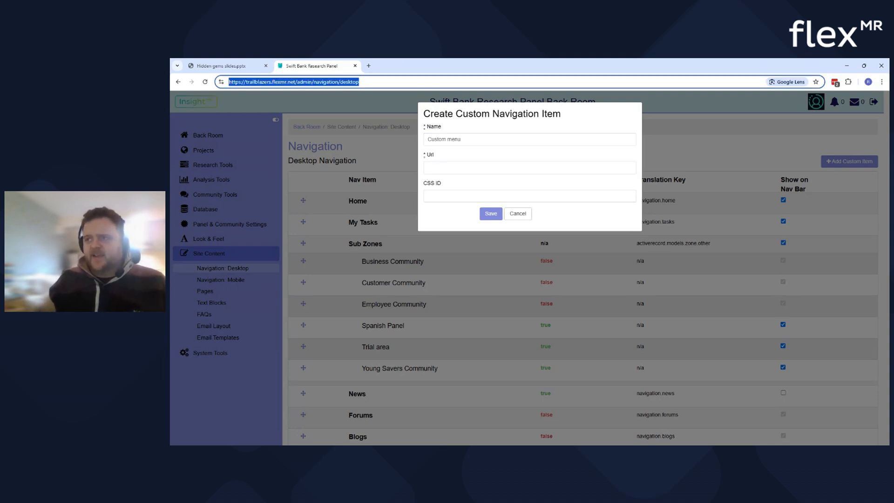
left_click(466, 167)
key("ctrl+v")
left_click(466, 196)
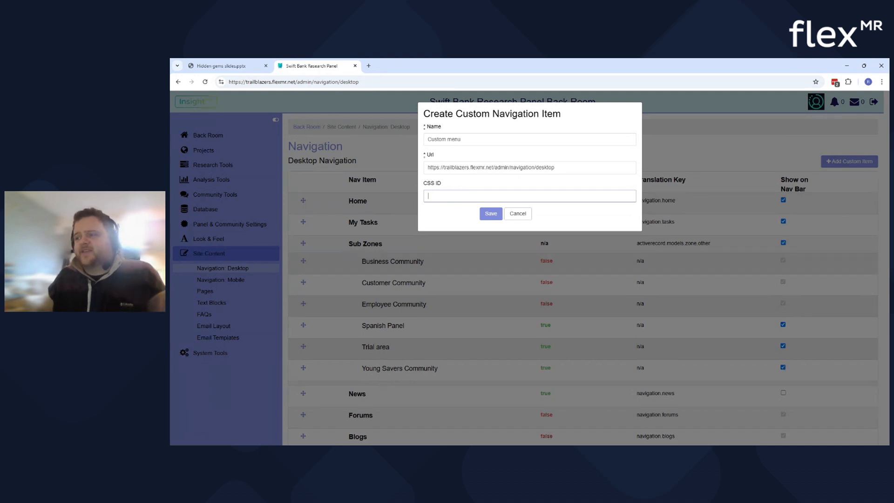
left_click(492, 214)
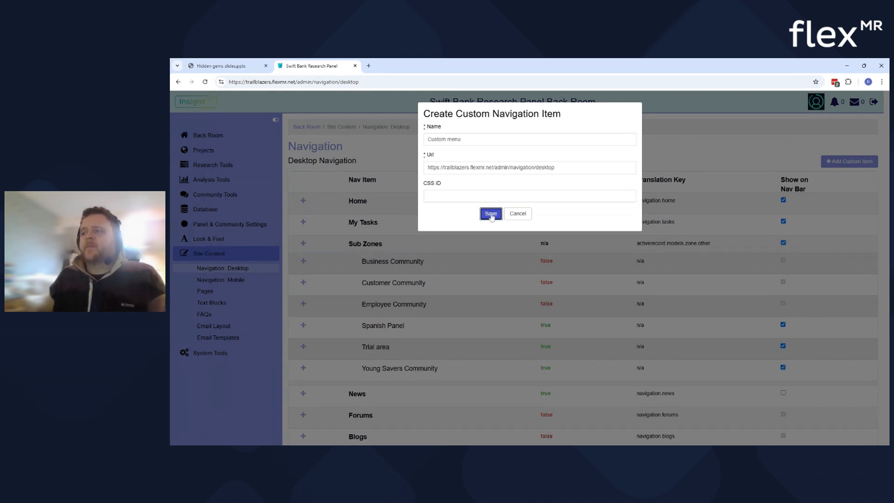
Nest the "Custom menu" item under Test in the desktop navigation list and save the updated navigation.
scroll(490, 213, "down", 5)
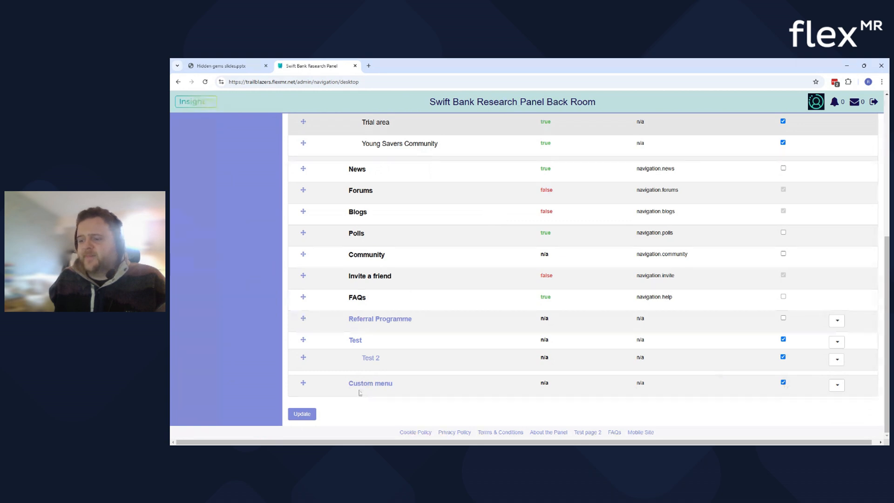
left_click_drag(303, 383, 303, 213)
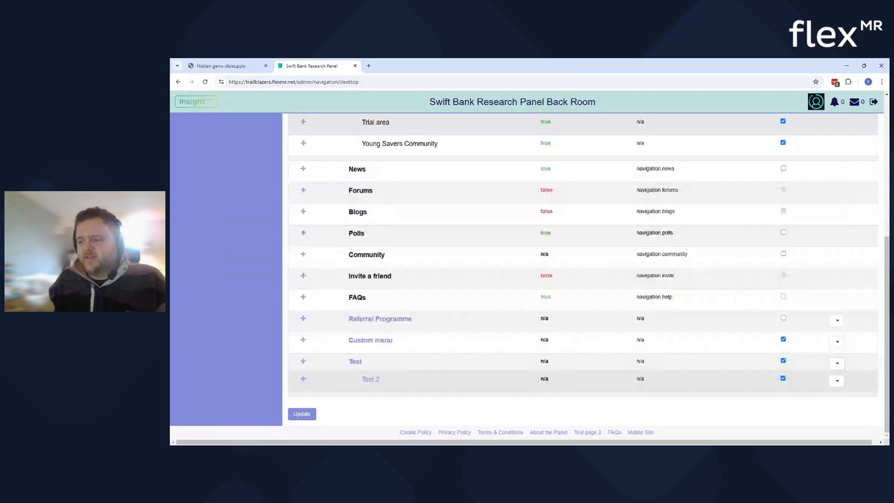
left_click_drag(303, 340, 303, 361)
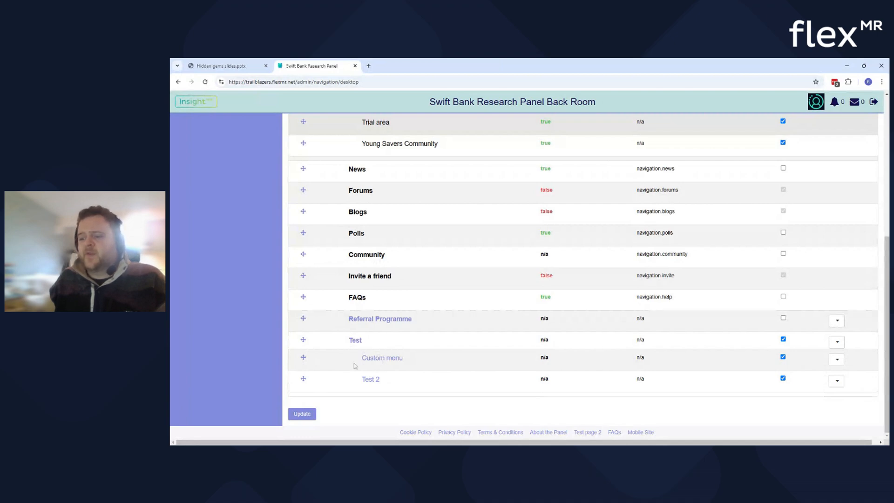
left_click(312, 414)
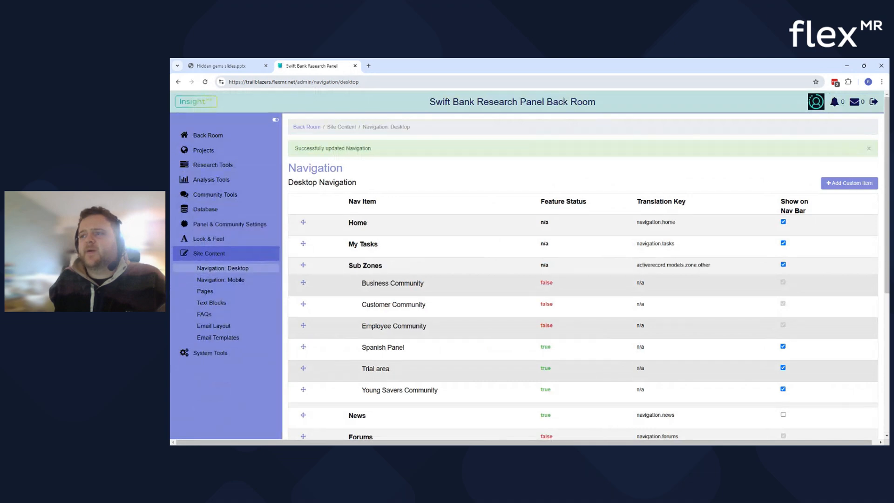
Return to the panel's homepage and check the Test submenu for the "Custom menu" item.
left_click_drag(299, 82, 370, 92)
key("BackSpace")
key("Return")
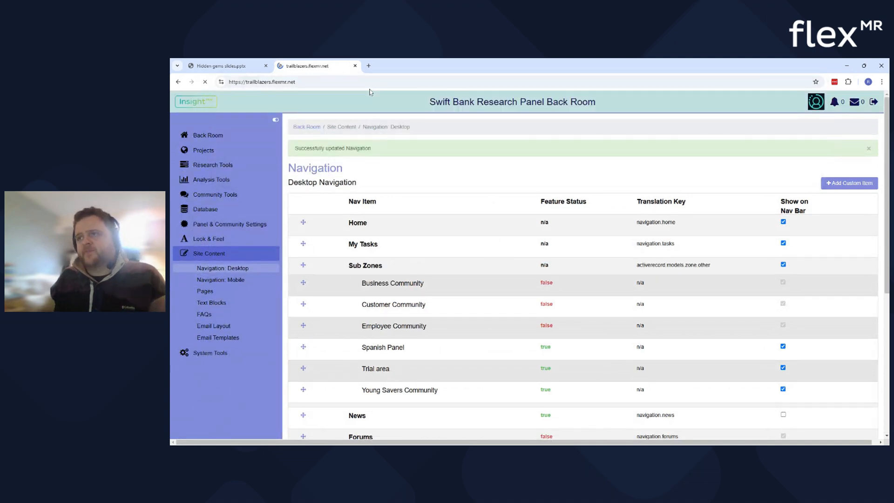
left_click(422, 136)
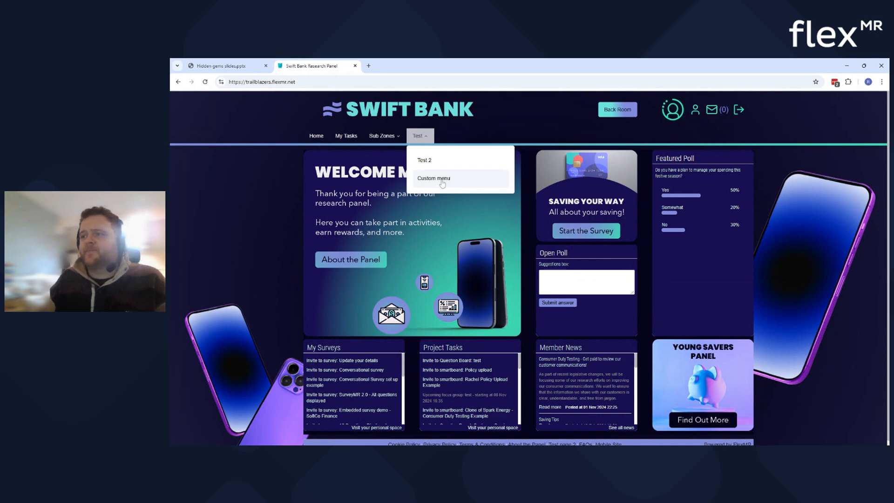
left_click(240, 168)
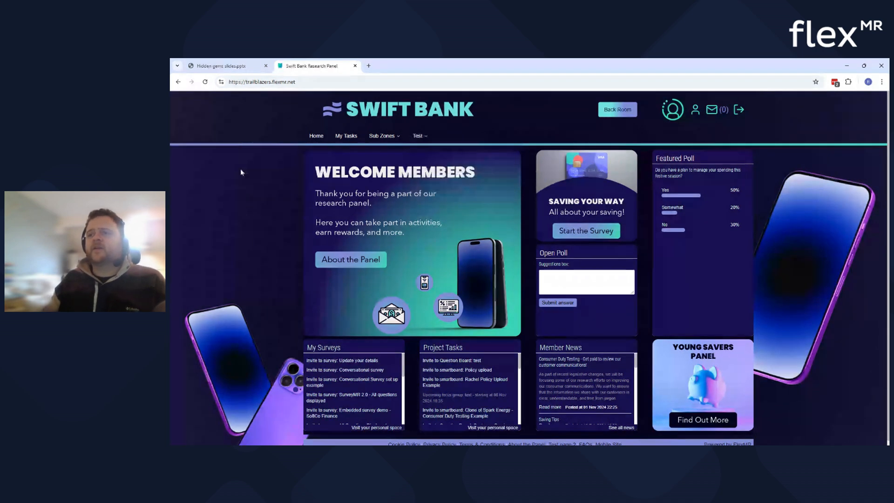
Switch to the Hidden gems slides in PowerPoint and present the "Creating a new page" slide.
left_click(214, 68)
left_click(217, 329)
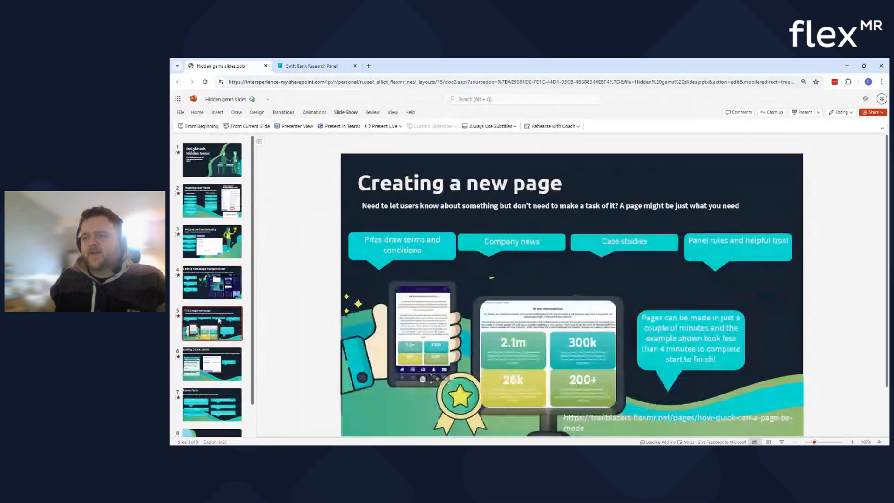
left_click(243, 129)
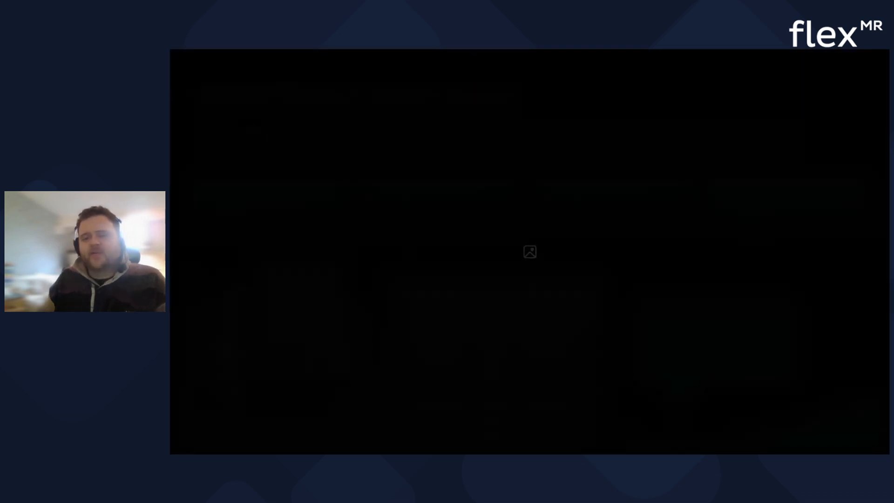